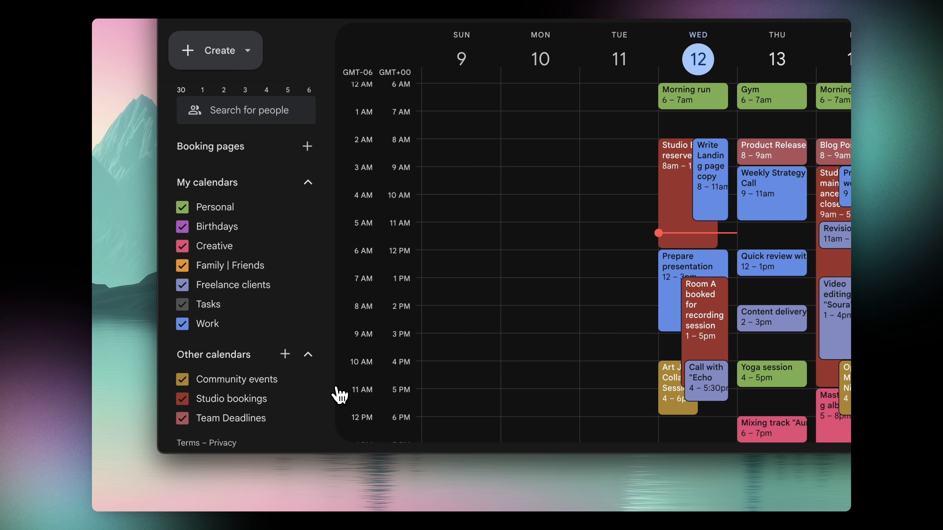
# Step: Turn off display of the Community events, Studio bookings and Team Deadlines calendars
pyautogui.click(182, 379)
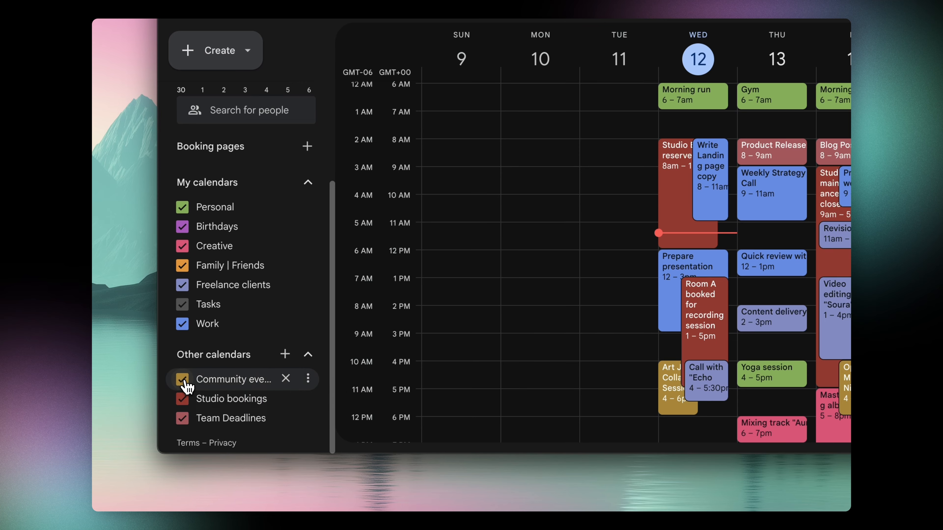
pyautogui.click(182, 399)
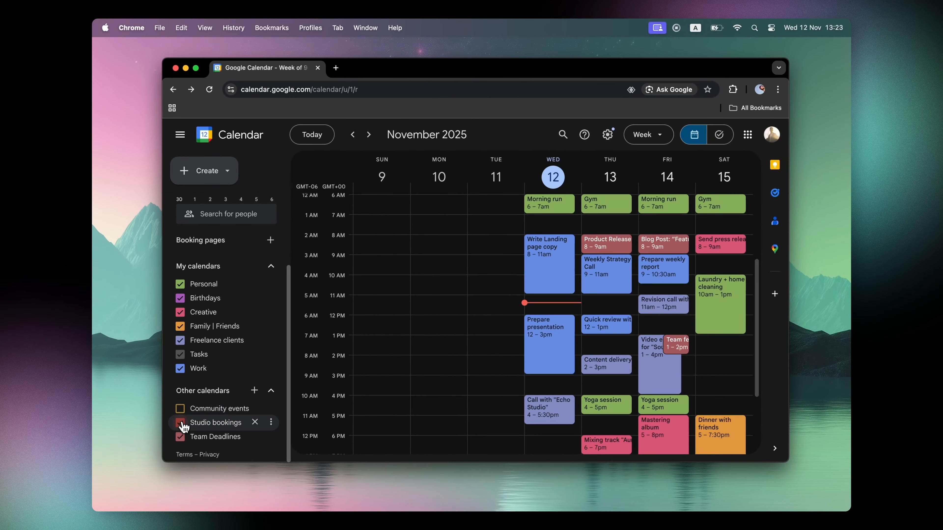
pyautogui.click(181, 438)
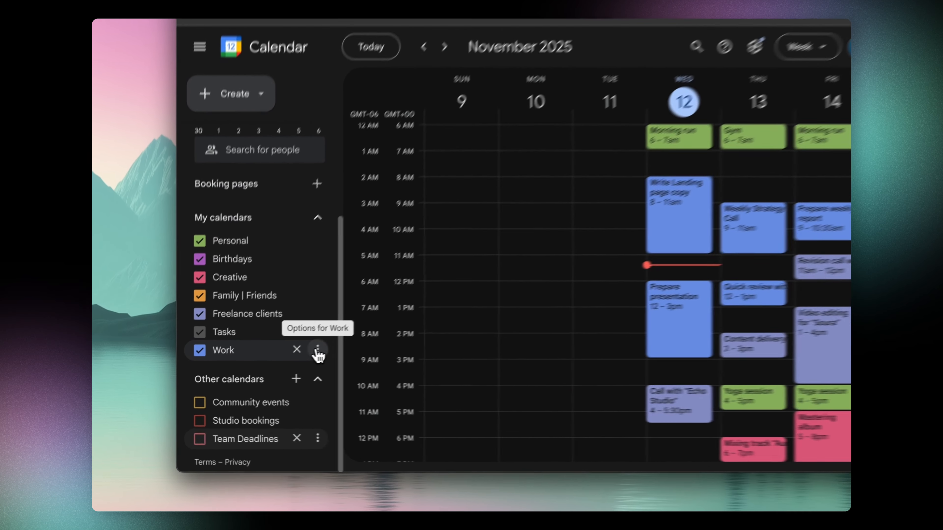
# Step: Change the Work calendar's colour to the preset teal
pyautogui.click(272, 368)
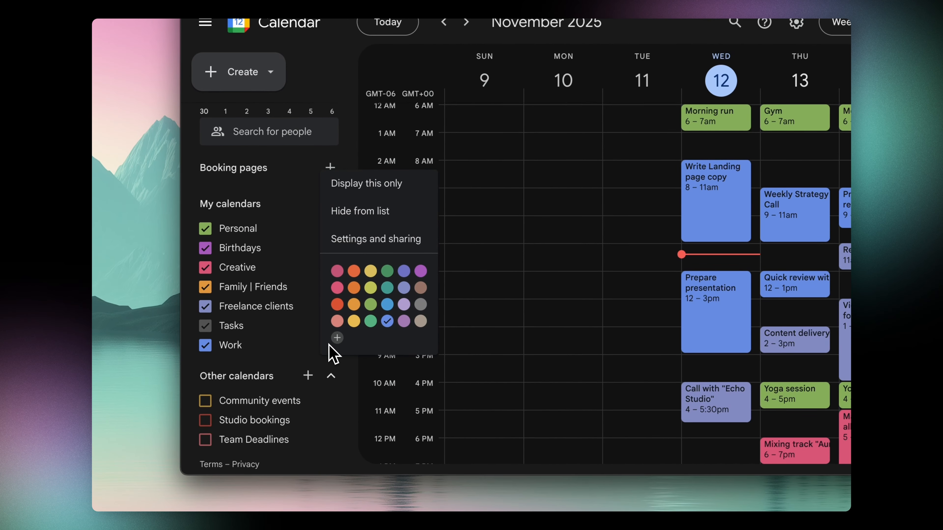
pyautogui.click(387, 289)
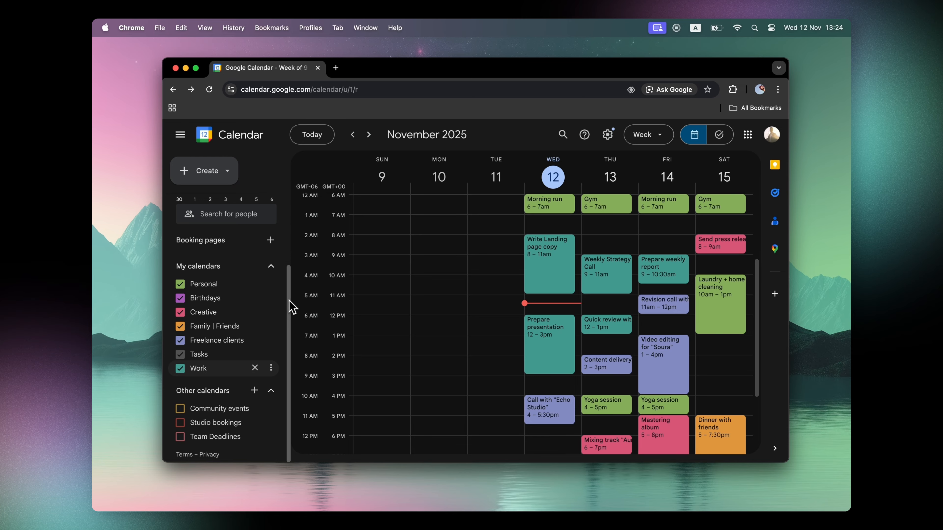
# Step: Give the Work calendar the custom blue colour #2399f9 and save it
pyautogui.click(271, 368)
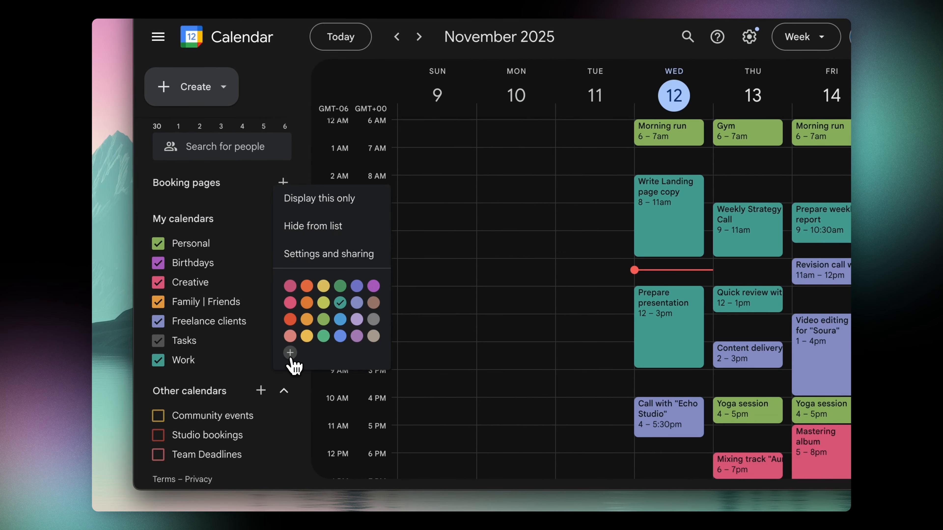
pyautogui.click(290, 353)
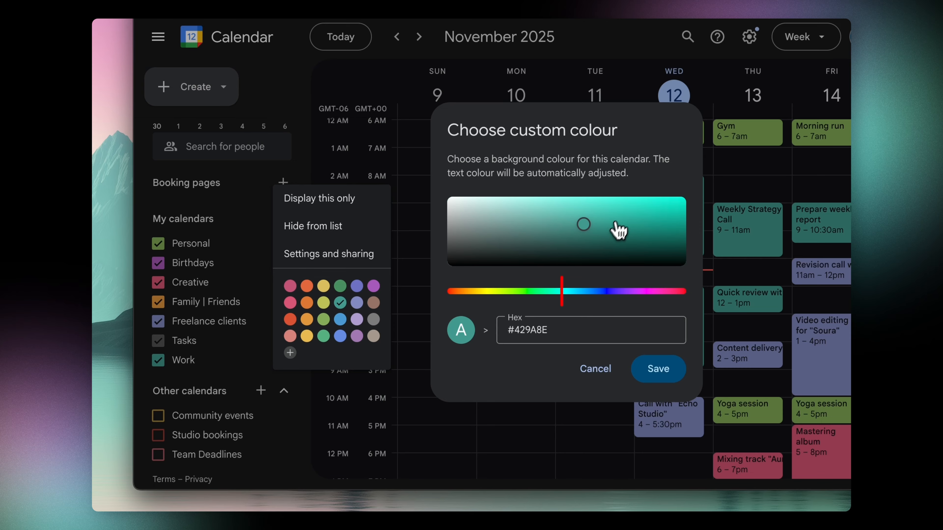
pyautogui.moveTo(617, 227)
pyautogui.mouseDown()
pyautogui.moveTo(623, 209)
pyautogui.moveTo(653, 199)
pyautogui.mouseUp()
pyautogui.click(584, 292)
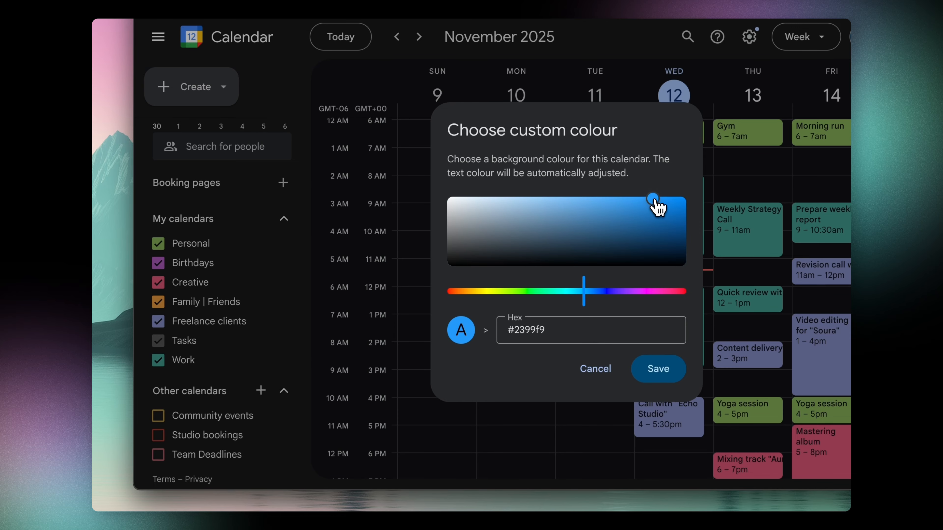
pyautogui.click(660, 376)
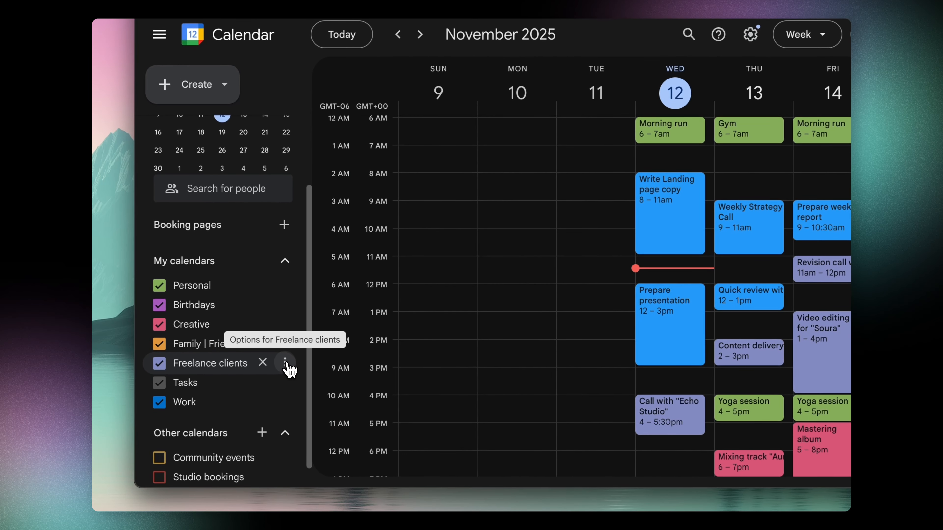
# Step: Hide the Freelance clients calendar from the calendar list
pyautogui.click(285, 362)
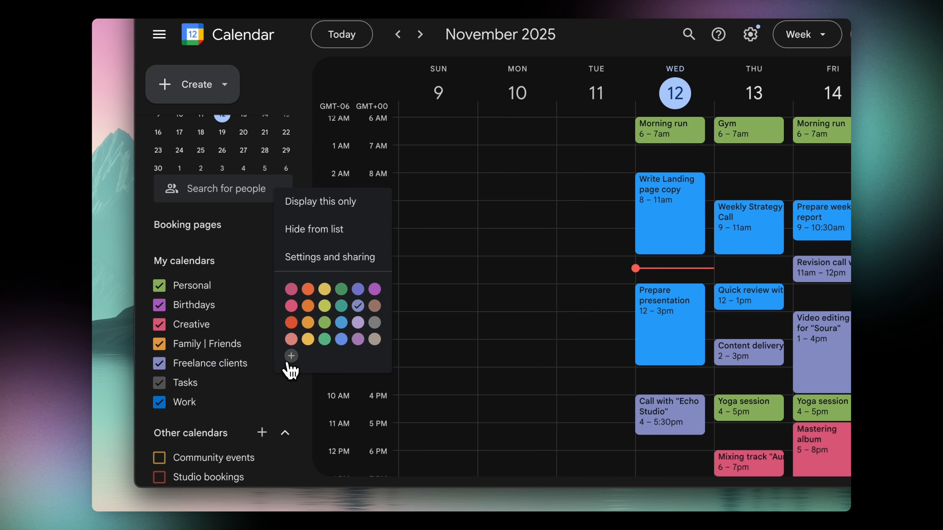
pyautogui.click(362, 234)
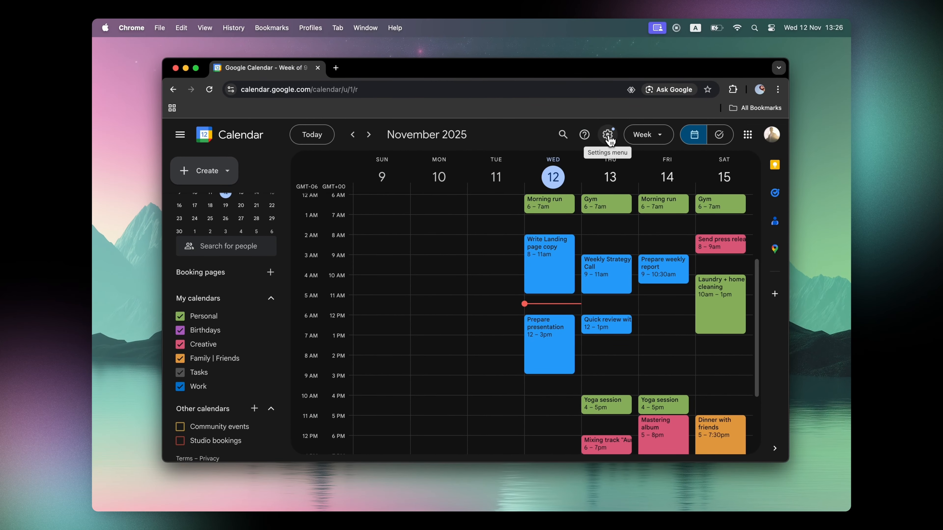
# Step: Restore the Freelance clients calendar to the calendar list from the settings and return to the week view
pyautogui.click(610, 140)
pyautogui.click(616, 159)
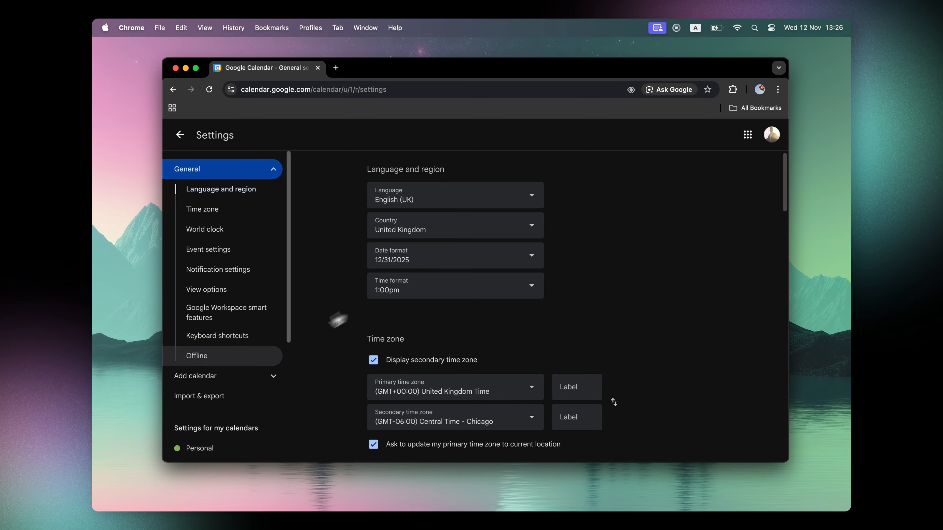
pyautogui.scroll(-5, 274, 360)
pyautogui.click(272, 356)
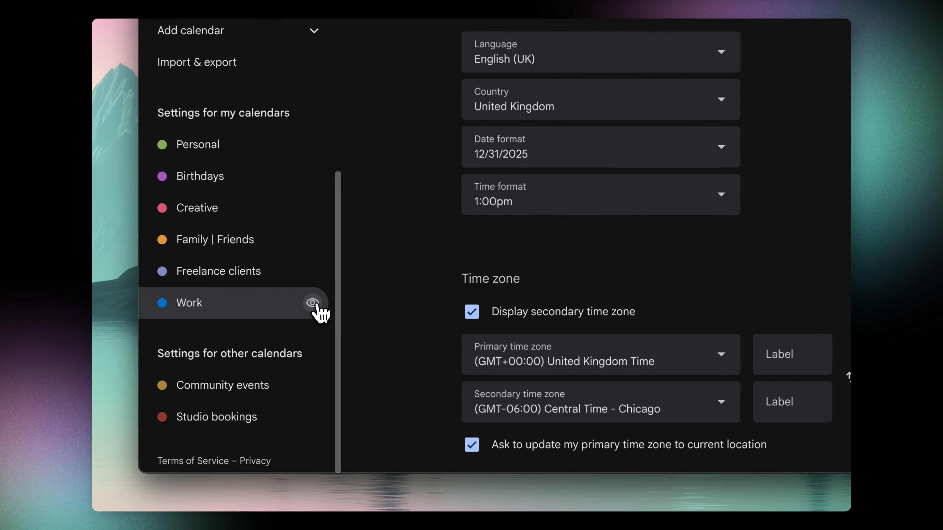
pyautogui.click(179, 110)
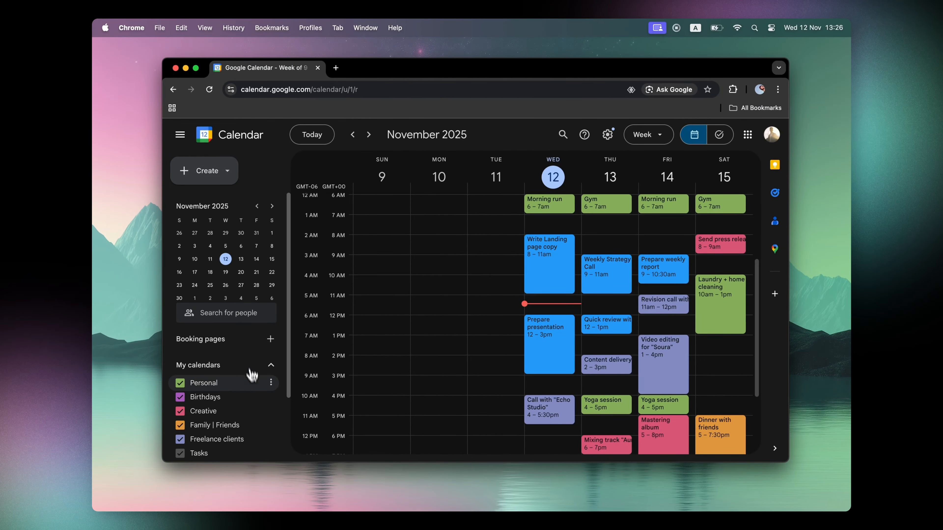
# Step: Unsubscribe from the Studio bookings calendar and confirm its removal
pyautogui.scroll(-3, 253, 375)
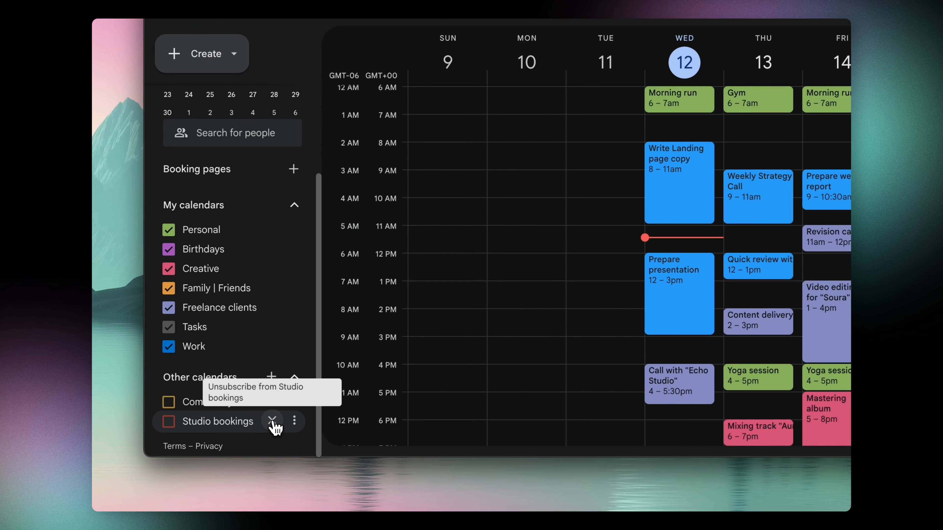
pyautogui.click(272, 421)
pyautogui.click(649, 262)
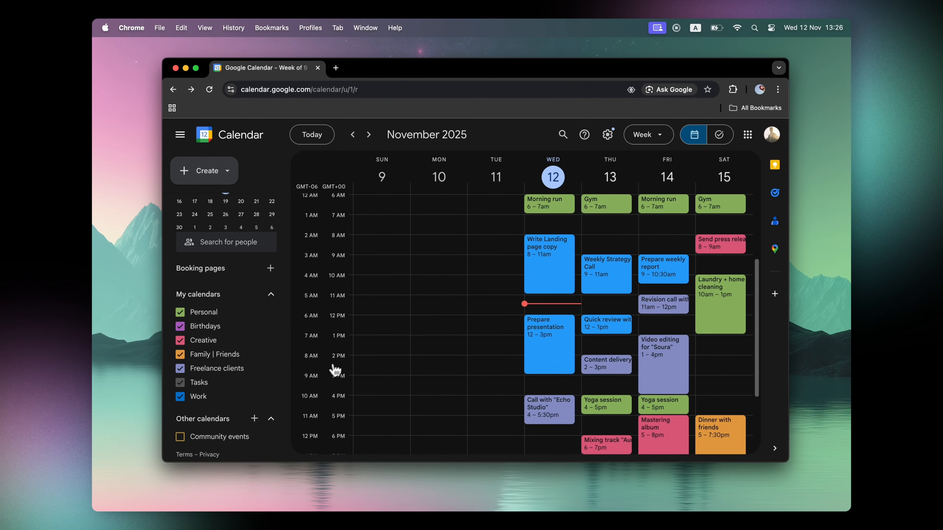
# Step: Examine the Work calendar's settings down to the Remove calendar section and return to the week view
pyautogui.moveTo(272, 398)
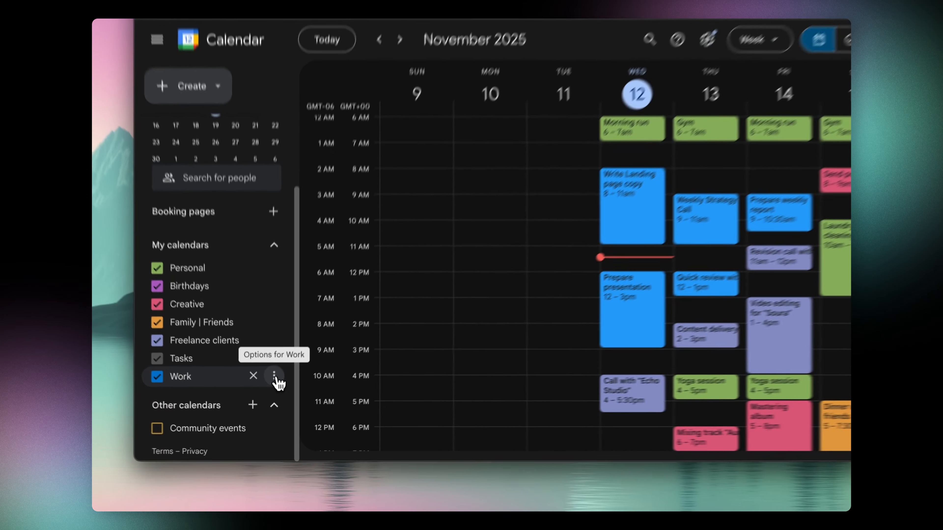
pyautogui.click(275, 377)
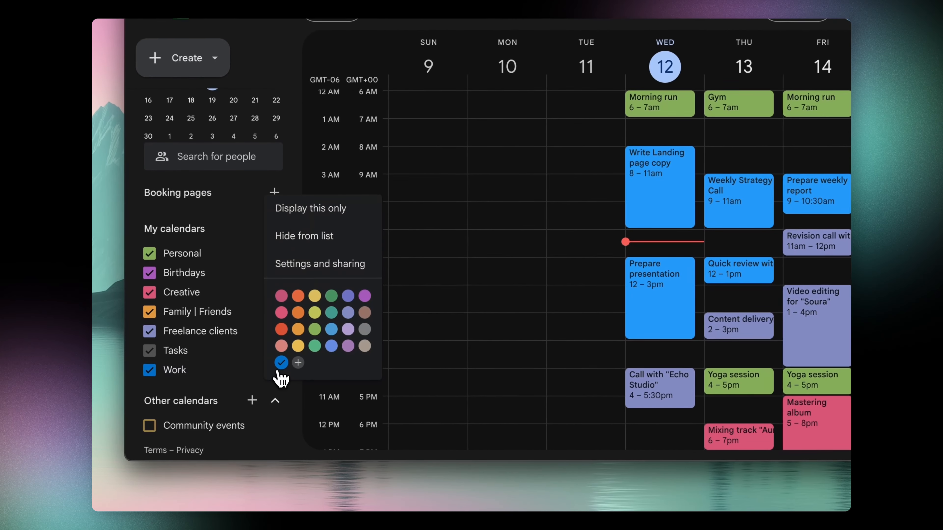
pyautogui.click(321, 270)
pyautogui.scroll(-15, 463, 327)
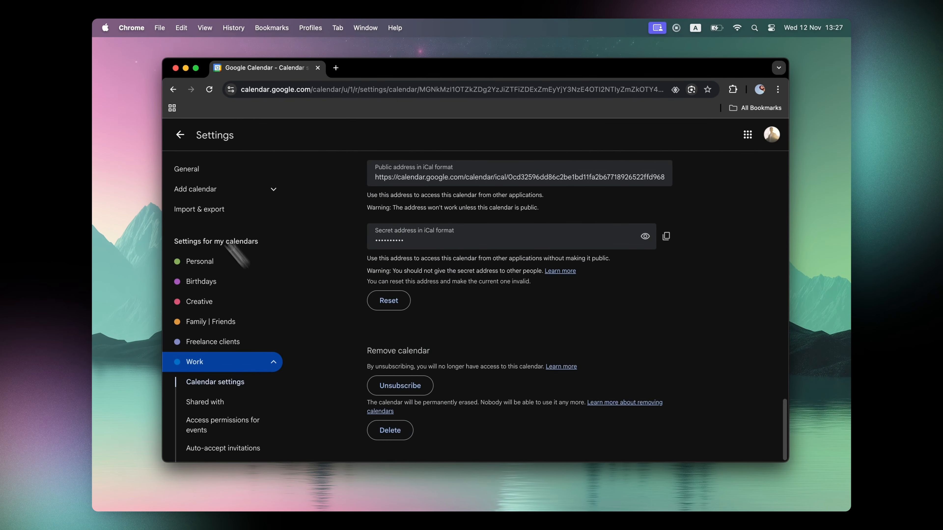
pyautogui.click(180, 135)
pyautogui.scroll(-3, 241, 366)
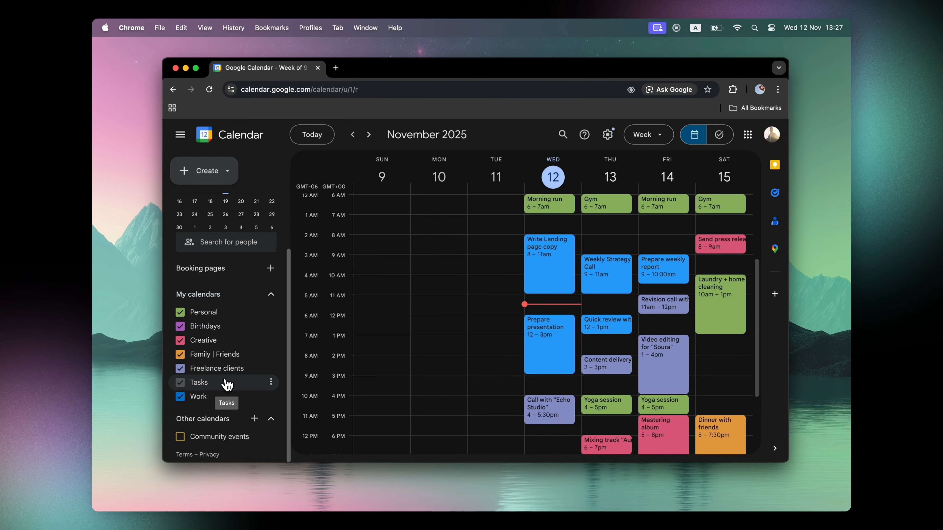
pyautogui.click(274, 394)
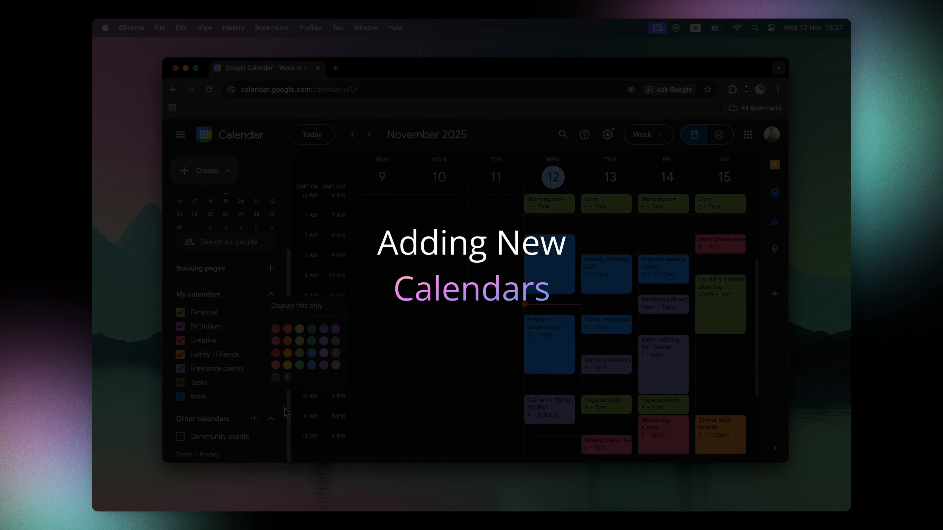
pyautogui.click(285, 406)
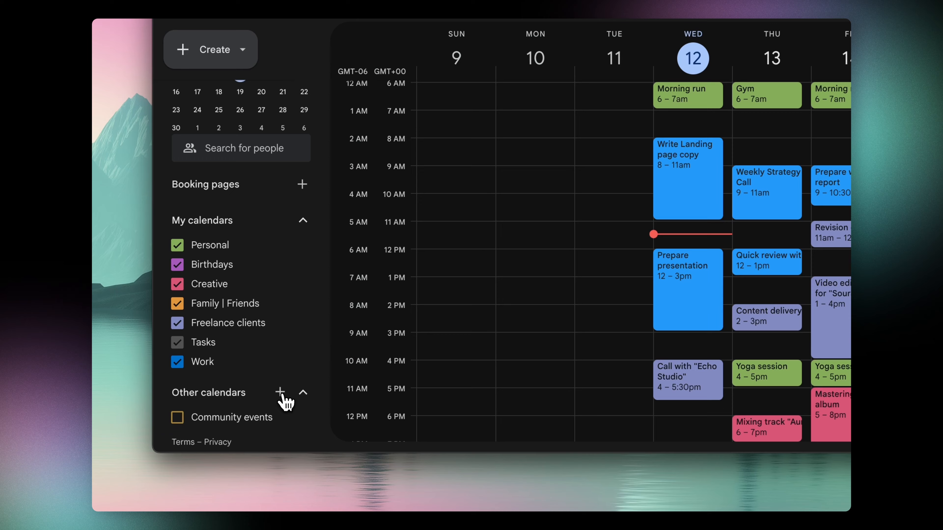
# Step: Try to subscribe to a suggested contact's calendar, and return to the week view without sending an invitation
pyautogui.click(280, 392)
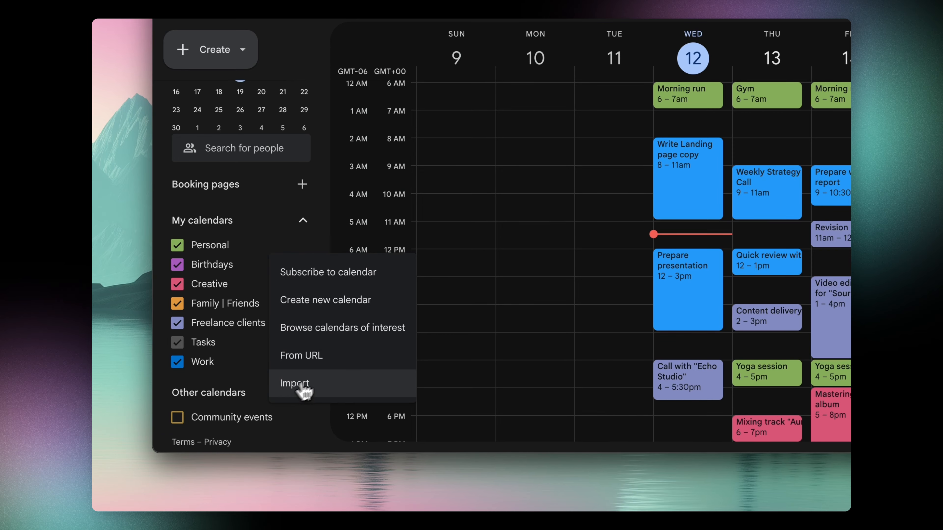
pyautogui.click(396, 278)
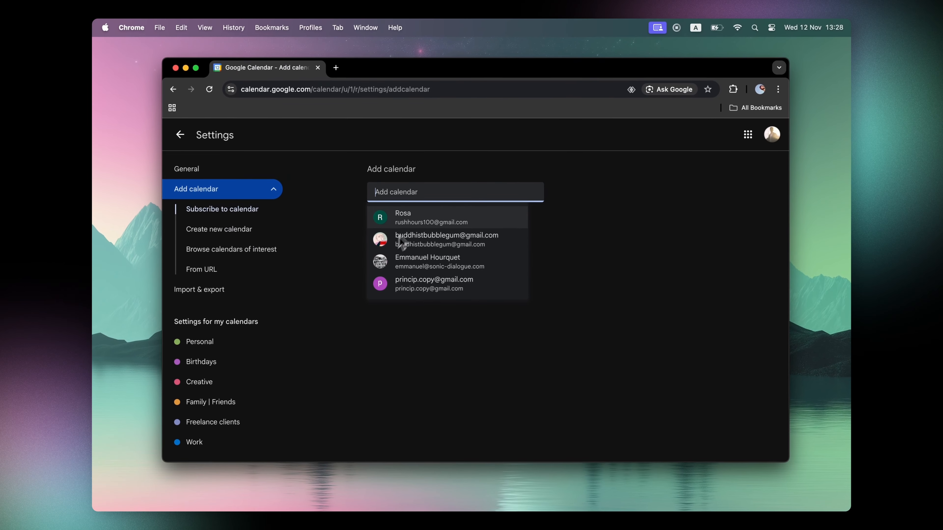
pyautogui.click(418, 264)
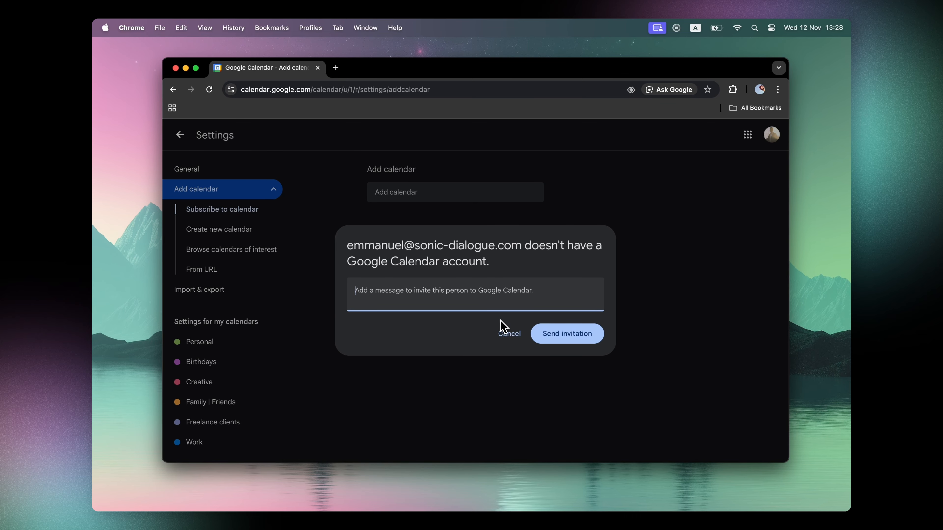
pyautogui.click(509, 334)
pyautogui.click(180, 136)
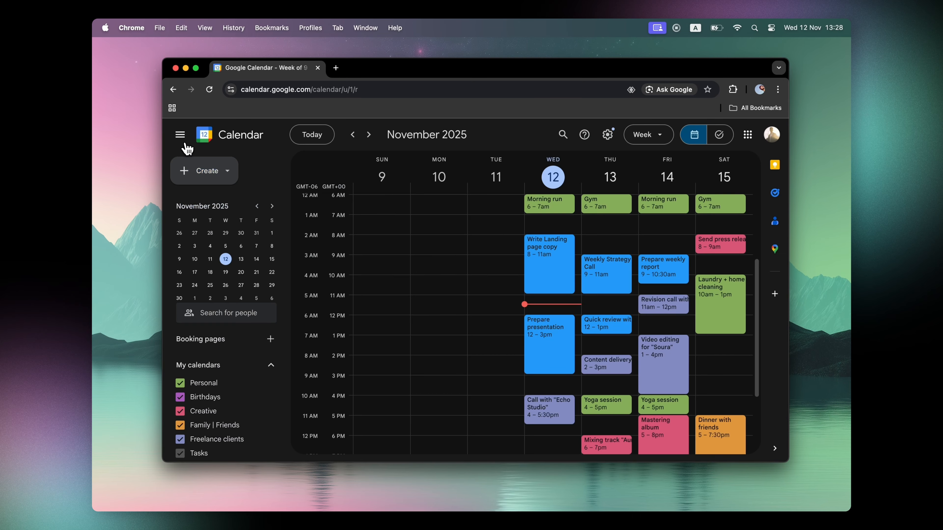
# Step: View the form for creating a new calendar and leave it without filling it in
pyautogui.scroll(-2, 258, 349)
pyautogui.click(258, 419)
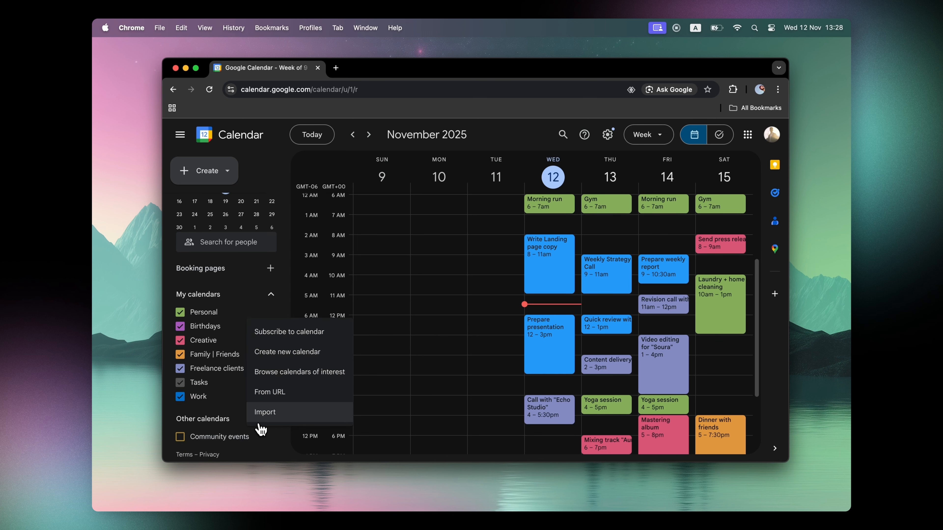
pyautogui.click(321, 353)
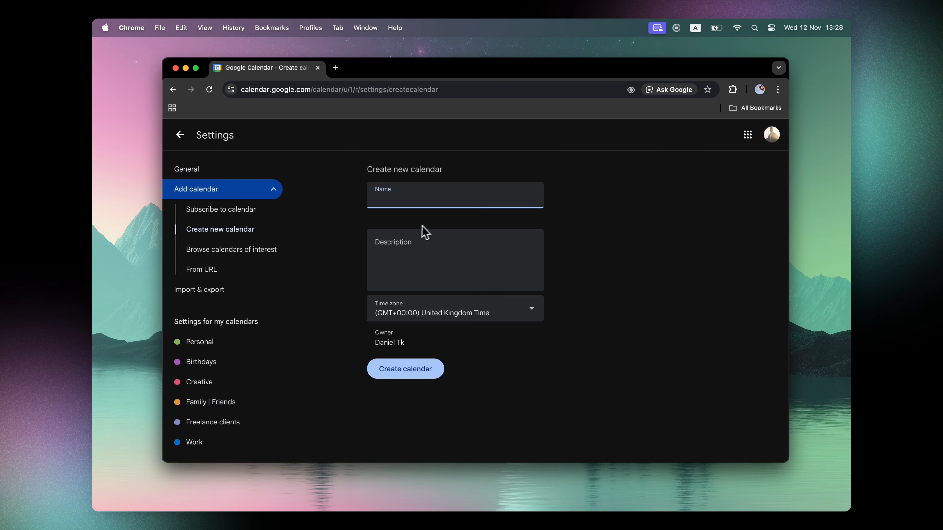
pyautogui.click(181, 136)
# Step: Browse the calendars of interest, covering regional holidays, religious holidays, sports and other calendars, and return to the week view
pyautogui.scroll(-2, 280, 362)
pyautogui.click(258, 419)
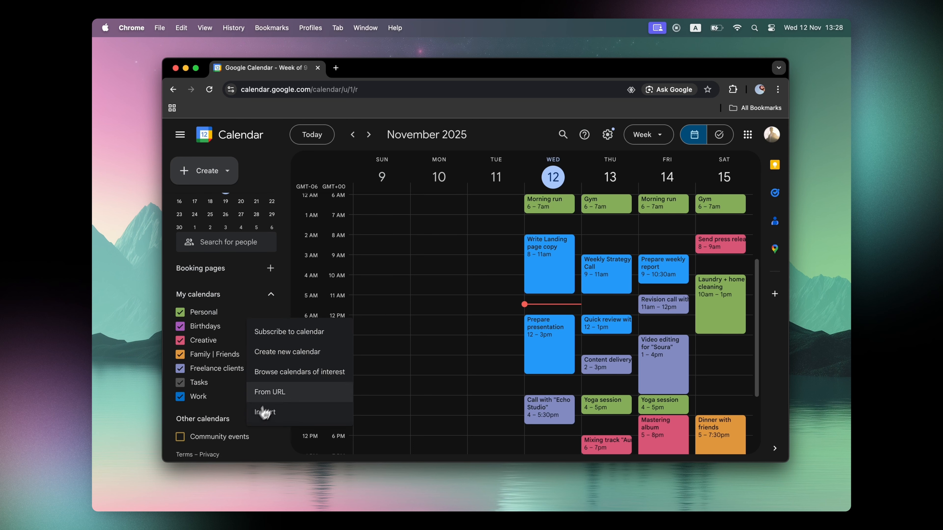
pyautogui.click(299, 378)
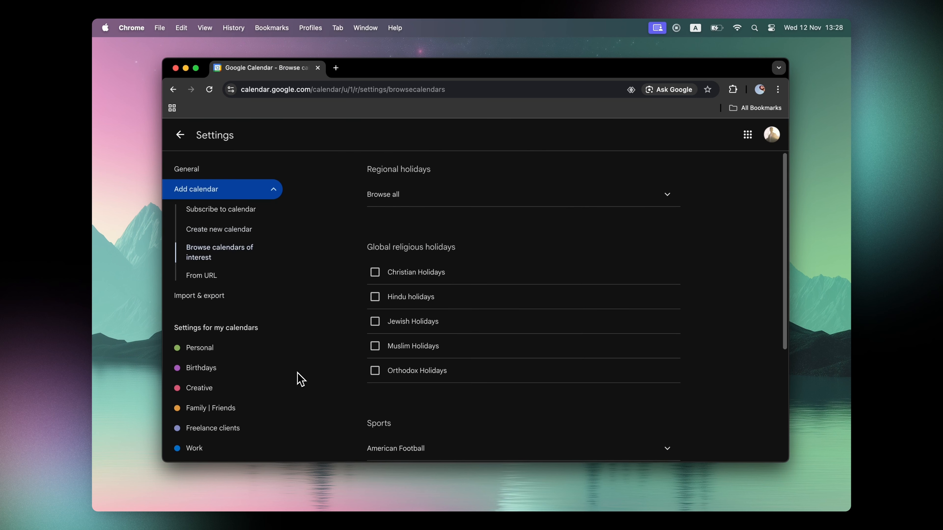
pyautogui.click(447, 203)
pyautogui.click(471, 194)
pyautogui.scroll(-1, 476, 340)
pyautogui.scroll(-5, 477, 340)
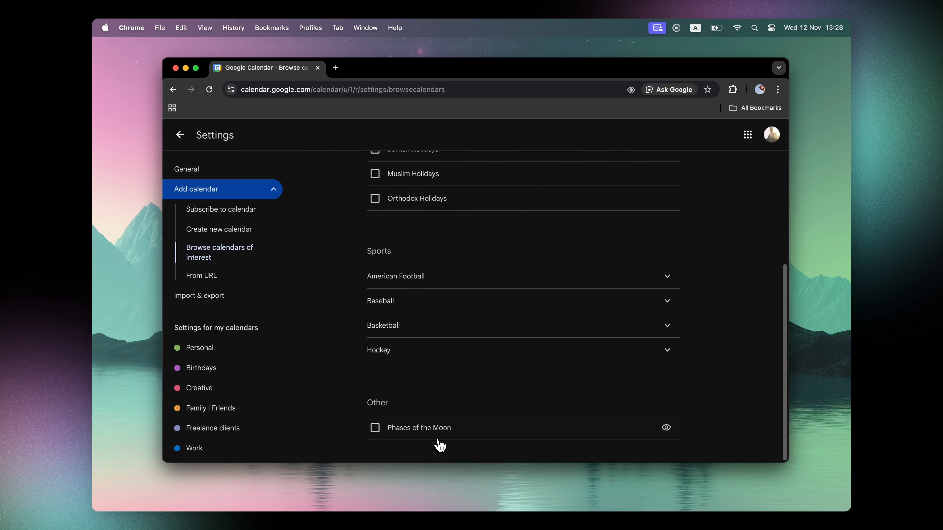
pyautogui.click(181, 135)
pyautogui.scroll(-3, 238, 332)
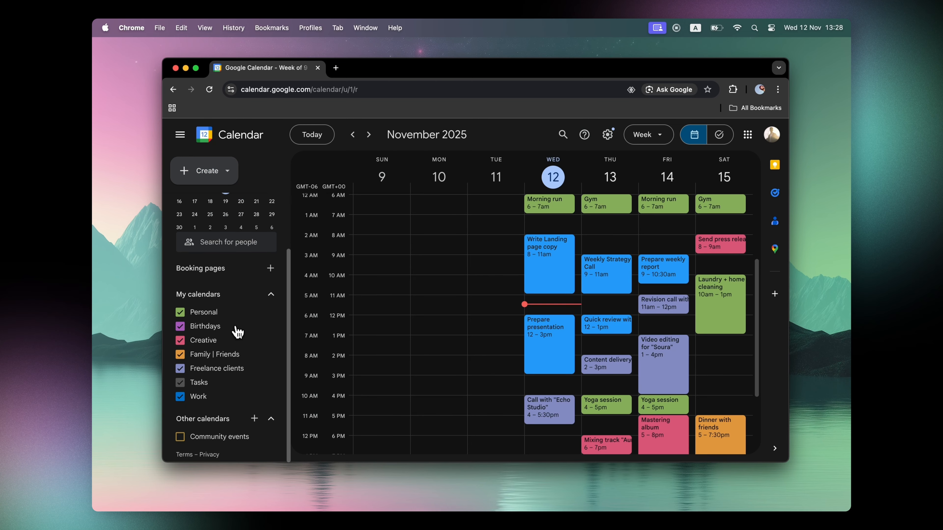
pyautogui.click(254, 419)
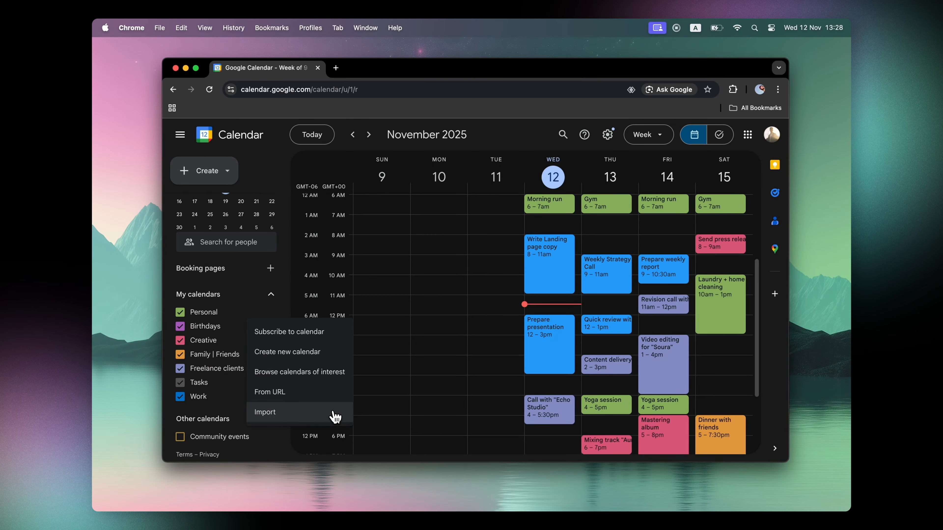
pyautogui.click(284, 449)
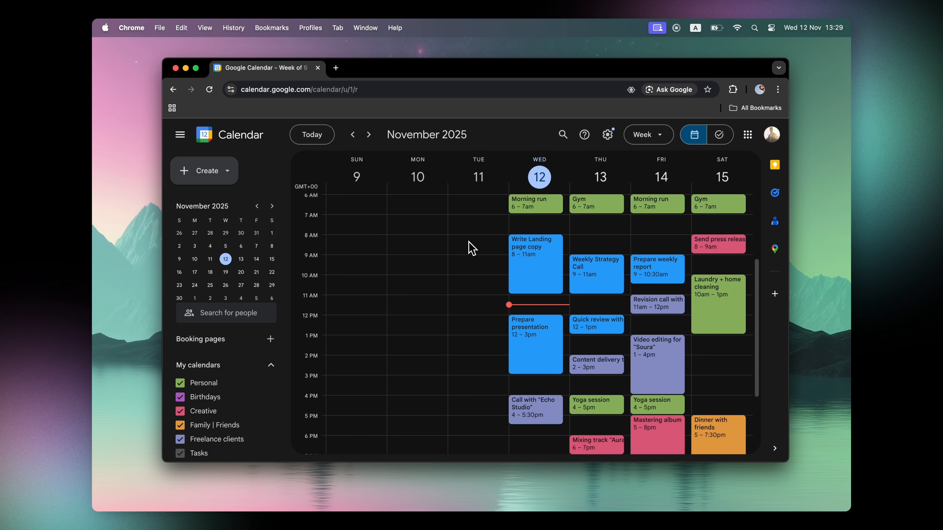
# Step: Turn on the secondary time zone display in the general settings, using (GMT-06:00) Central Time - Chicago
pyautogui.click(608, 134)
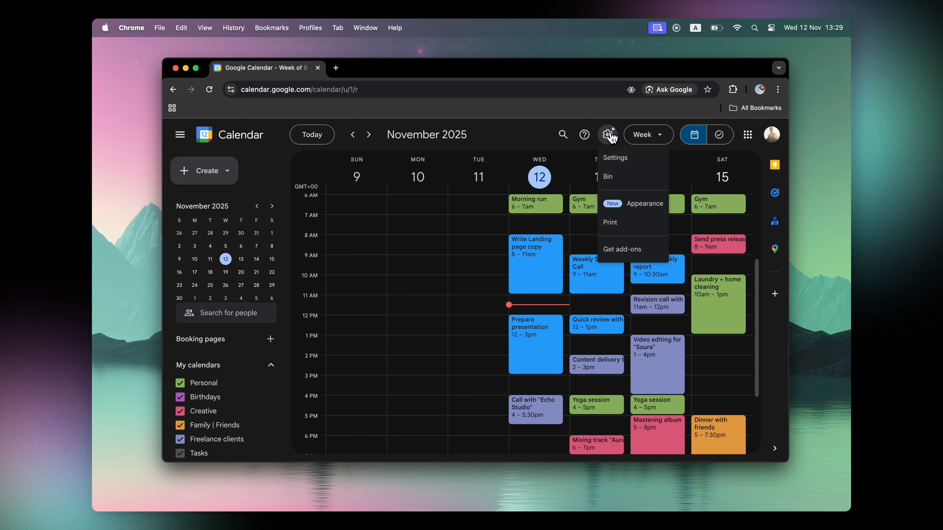
pyautogui.click(624, 159)
pyautogui.scroll(-5, 552, 312)
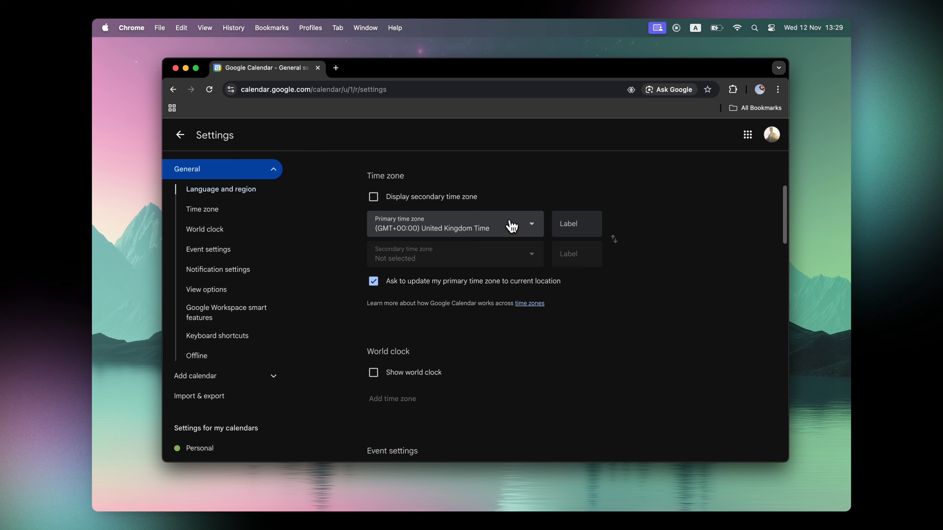
pyautogui.click(374, 197)
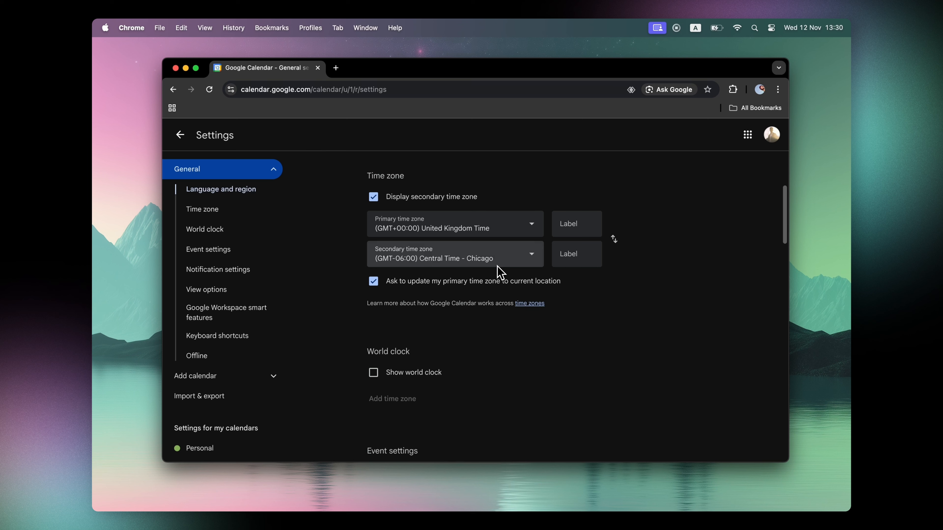
# Step: Label the primary time zone Home and the secondary time zone Work, and return to the week view
pyautogui.click(572, 225)
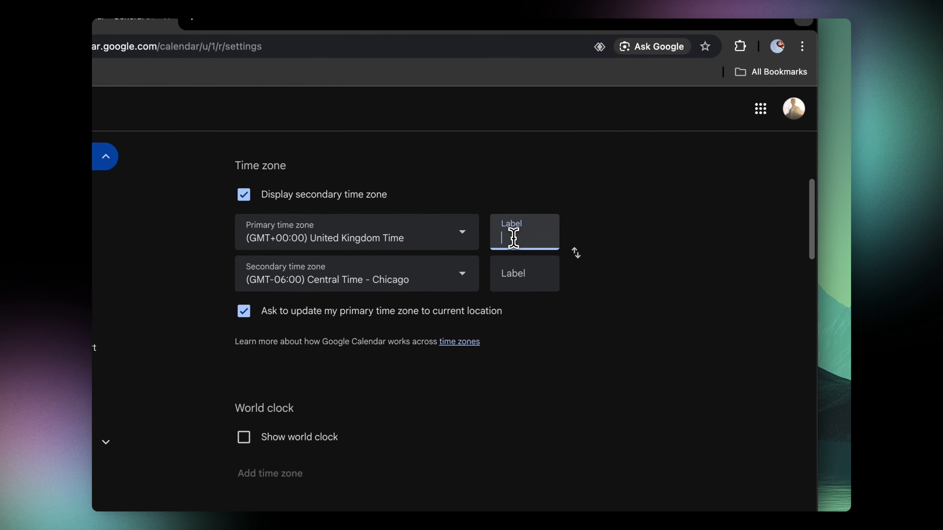
pyautogui.write('Home')
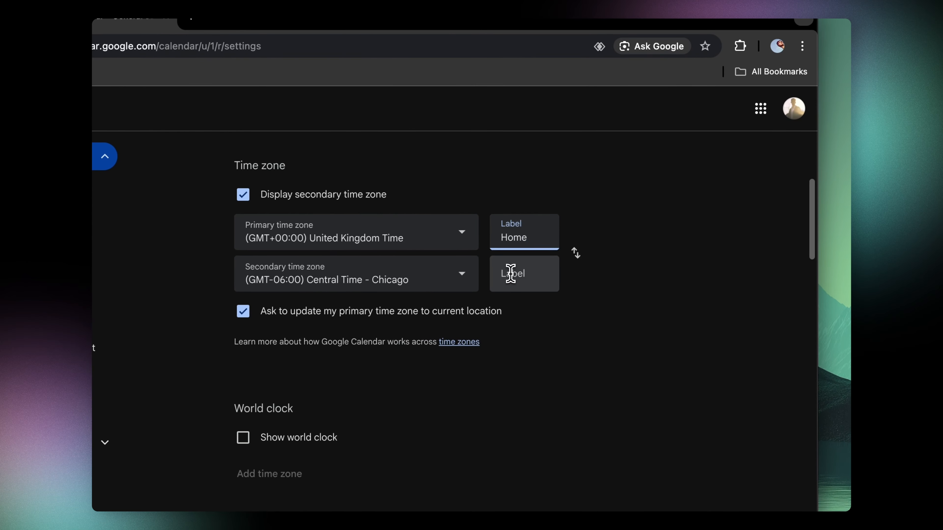
pyautogui.click(511, 274)
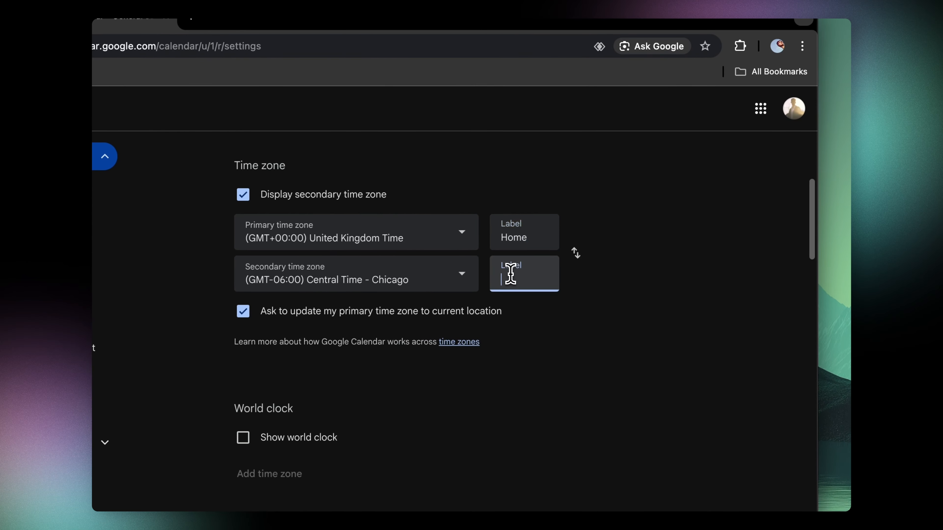
pyautogui.write('Work')
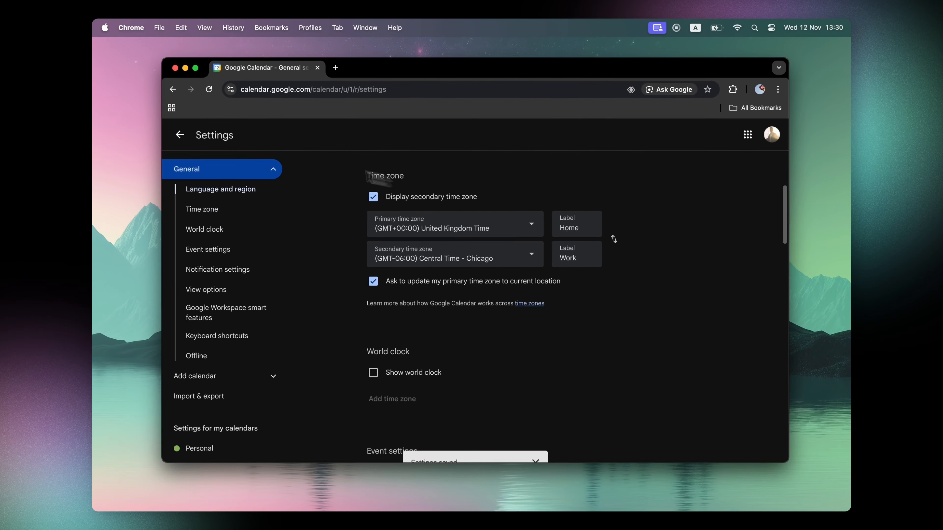
pyautogui.click(121, 128)
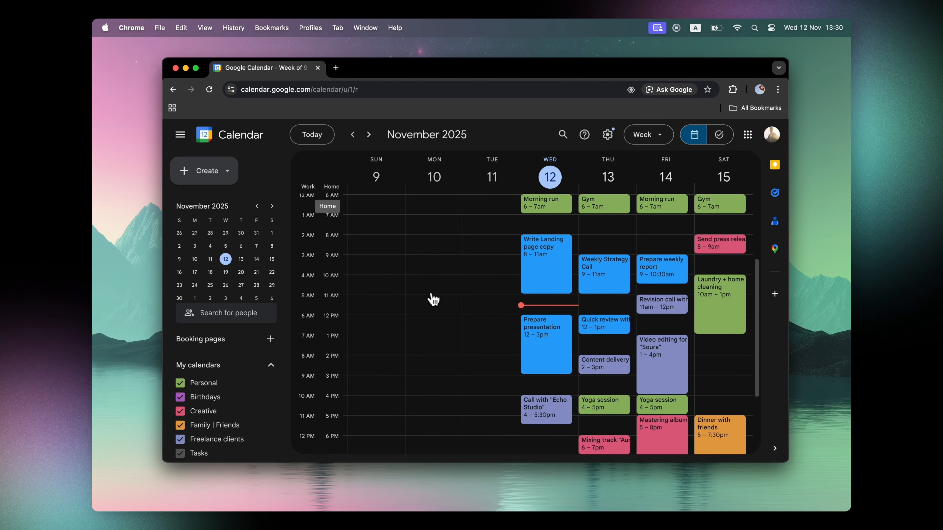
# Step: Start a new event on Saturday, 15 November from 2:00pm to 3:00pm and open its time zone options
pyautogui.scroll(-1, 553, 275)
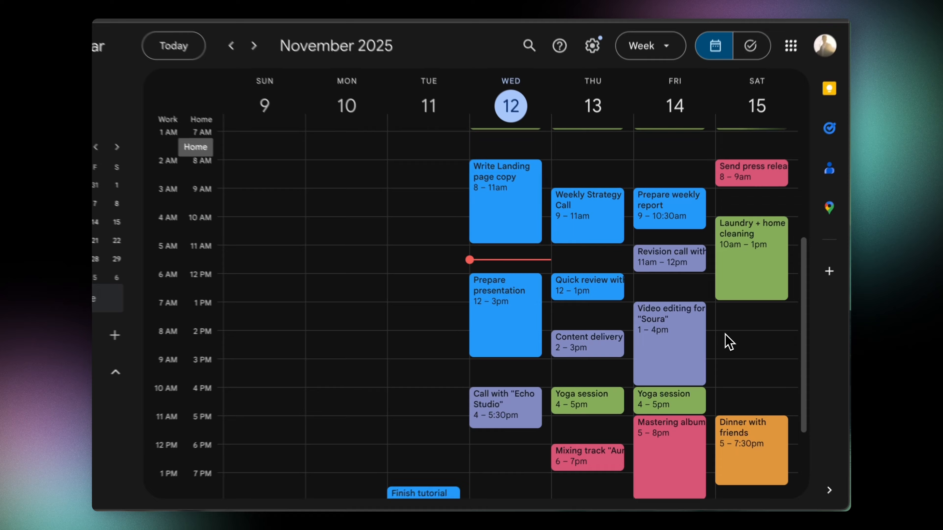
pyautogui.click(701, 341)
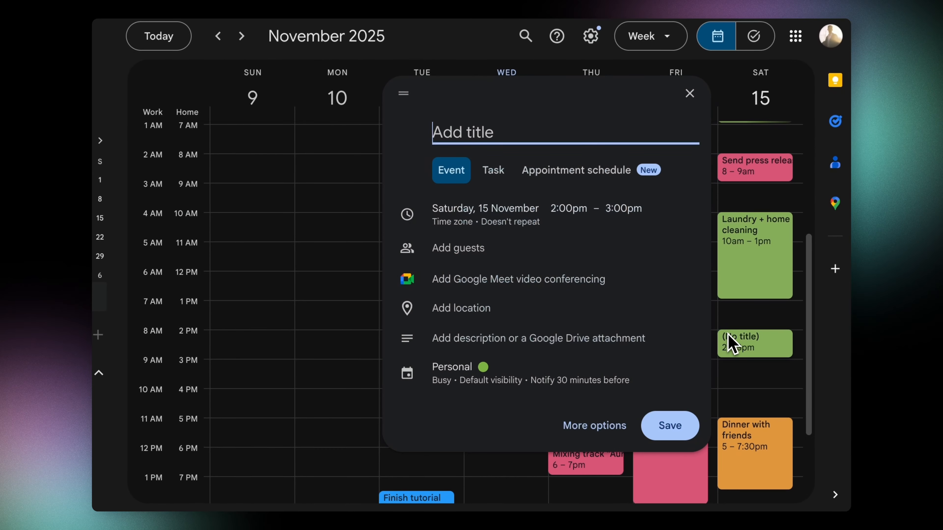
pyautogui.click(640, 215)
pyautogui.click(551, 215)
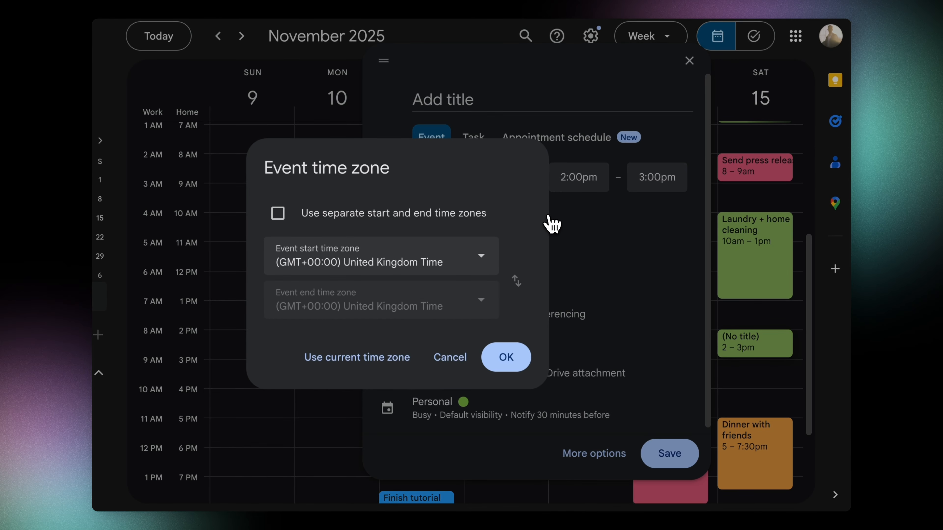
# Step: Set the event's start time zone to (GMT-08:00) Pacific Time - Los Angeles, using separate start and end time zones
pyautogui.click(461, 264)
pyautogui.scroll(20, 415, 320)
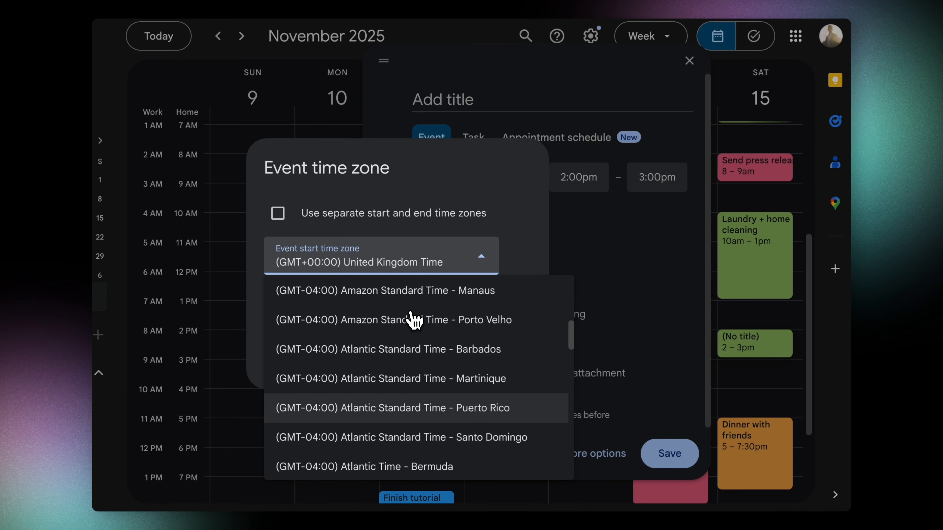
pyautogui.scroll(20, 415, 320)
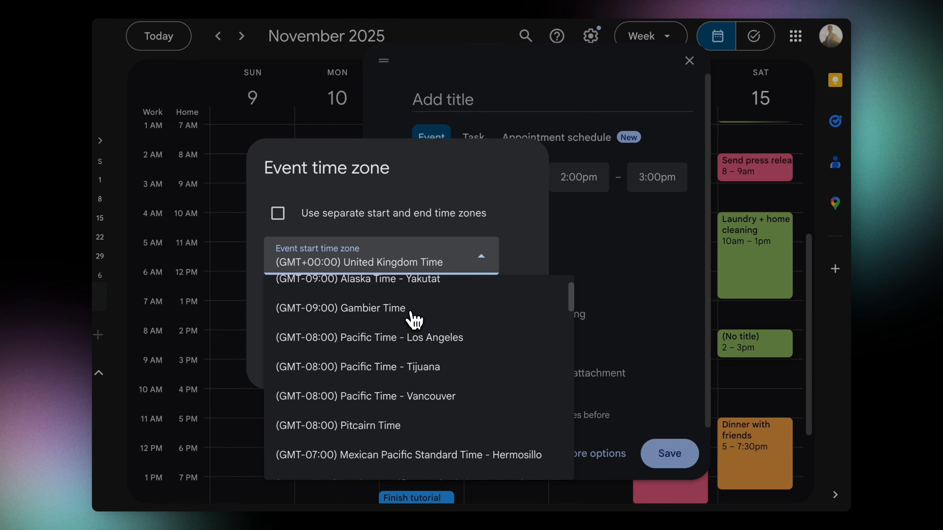
pyautogui.scroll(1, 415, 320)
pyautogui.scroll(-1, 414, 321)
pyautogui.click(414, 344)
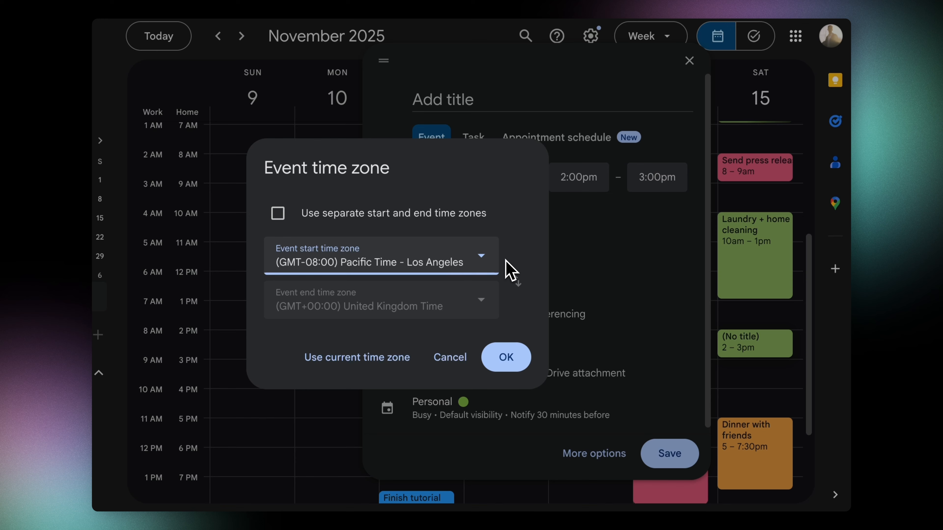
pyautogui.click(278, 214)
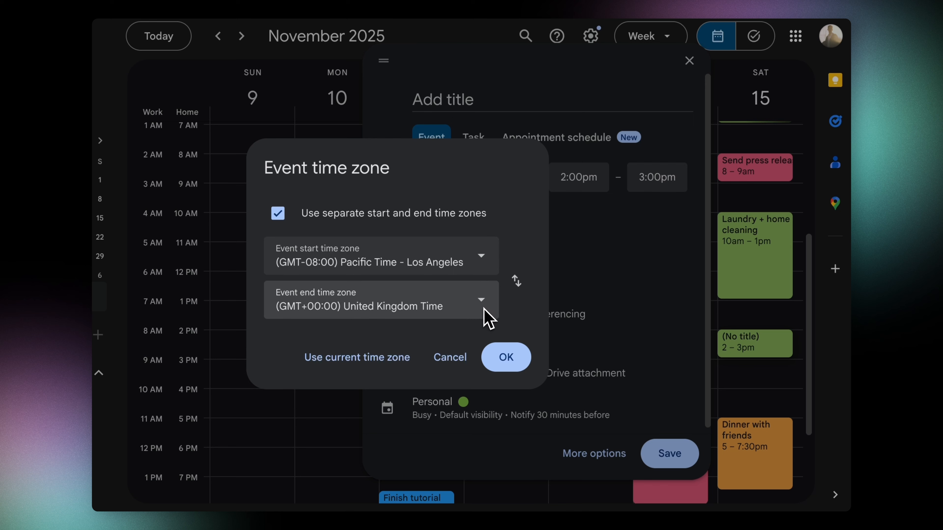
pyautogui.click(504, 357)
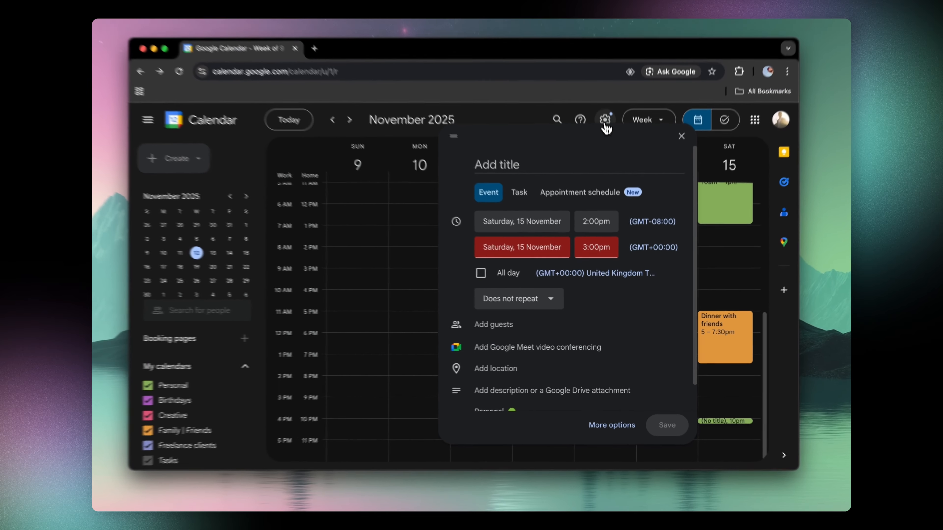
# Step: Discard the unsaved Saturday event and view the time zone section of the settings
pyautogui.click(606, 123)
pyautogui.click(615, 158)
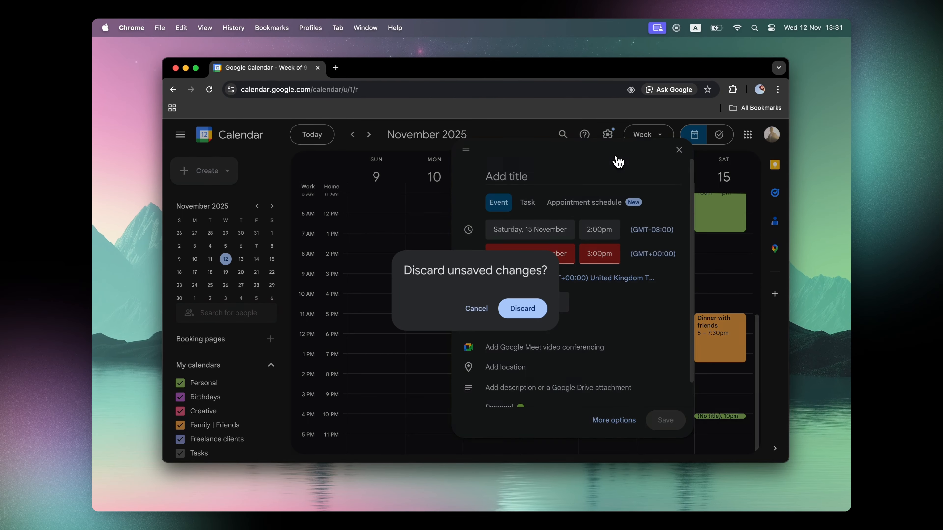
pyautogui.click(520, 309)
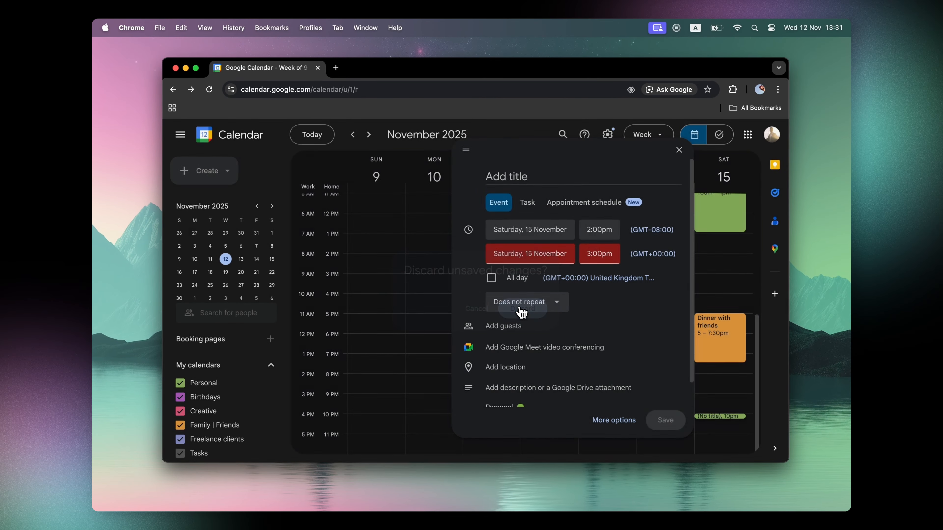
pyautogui.scroll(-4, 519, 327)
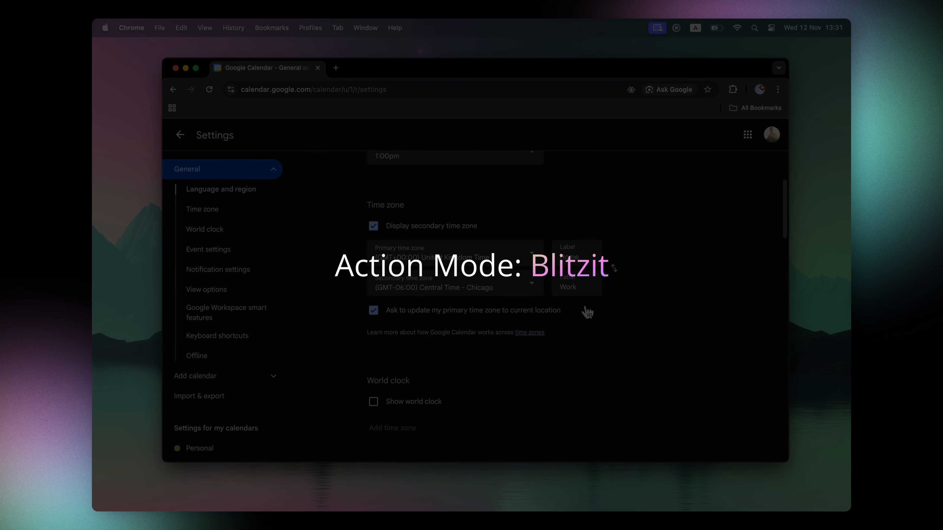
# Step: Return to the week view and look over the scheduled events
pyautogui.click(180, 135)
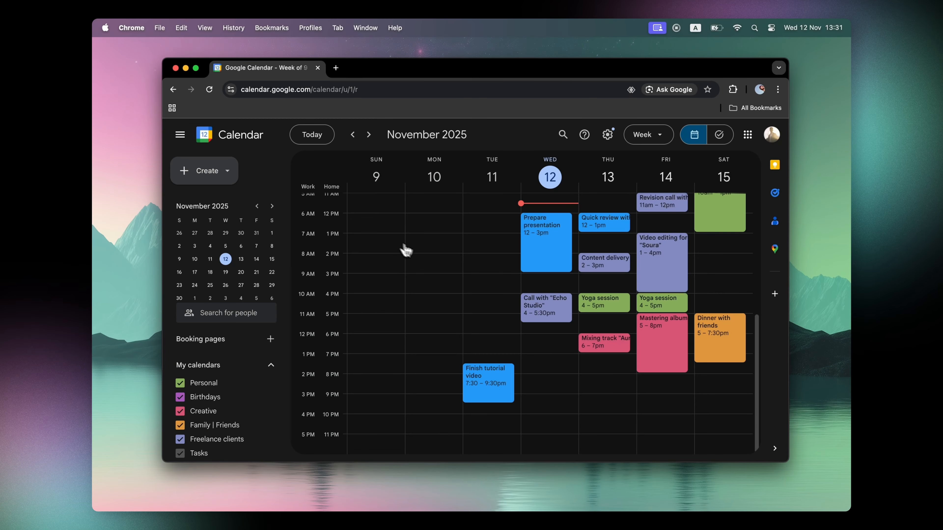
pyautogui.scroll(5, 449, 271)
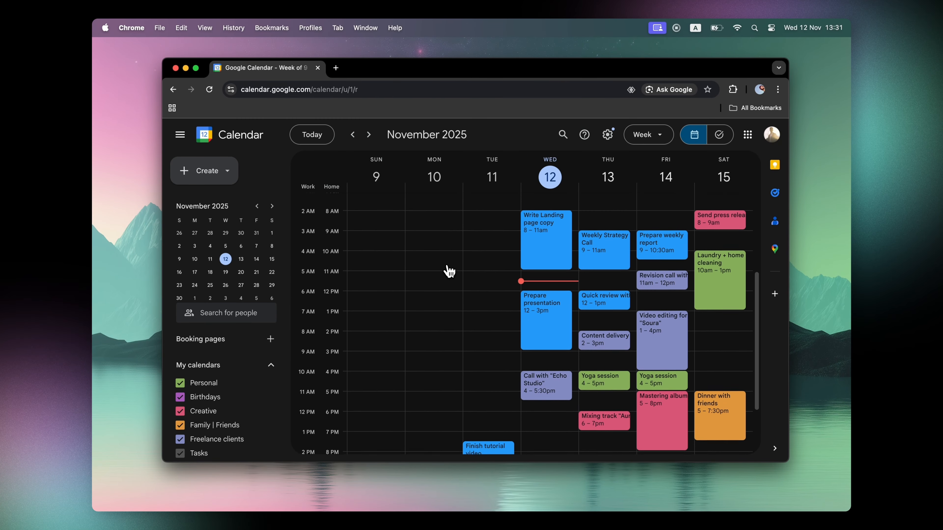
pyautogui.scroll(1, 449, 272)
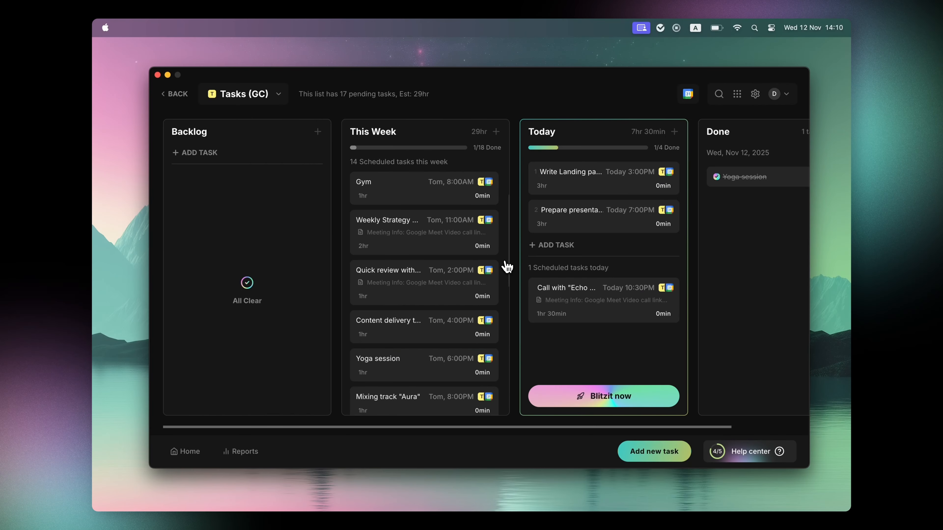
# Step: Switch to Blitzit and look through the scheduled tasks under This Week in the Tasks (GC) list
pyautogui.scroll(-2, 507, 266)
pyautogui.scroll(-3, 506, 267)
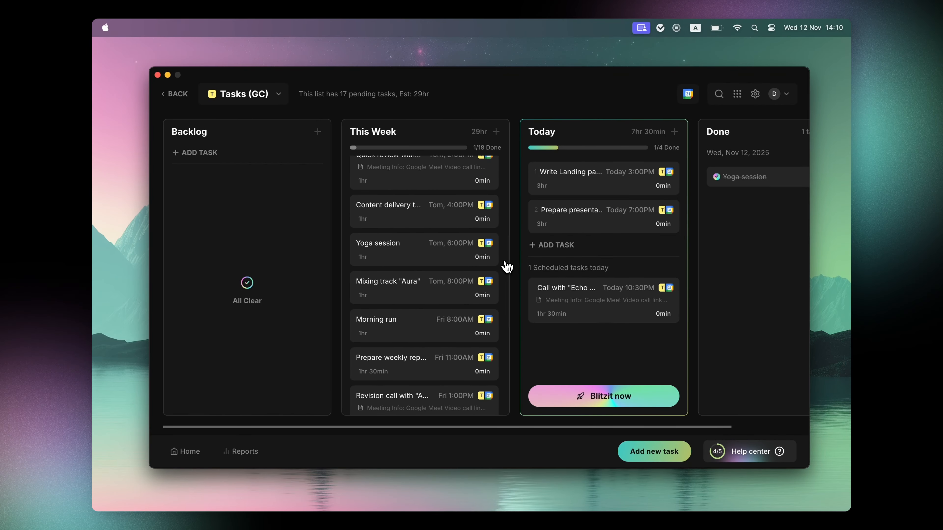
pyautogui.scroll(-4, 507, 266)
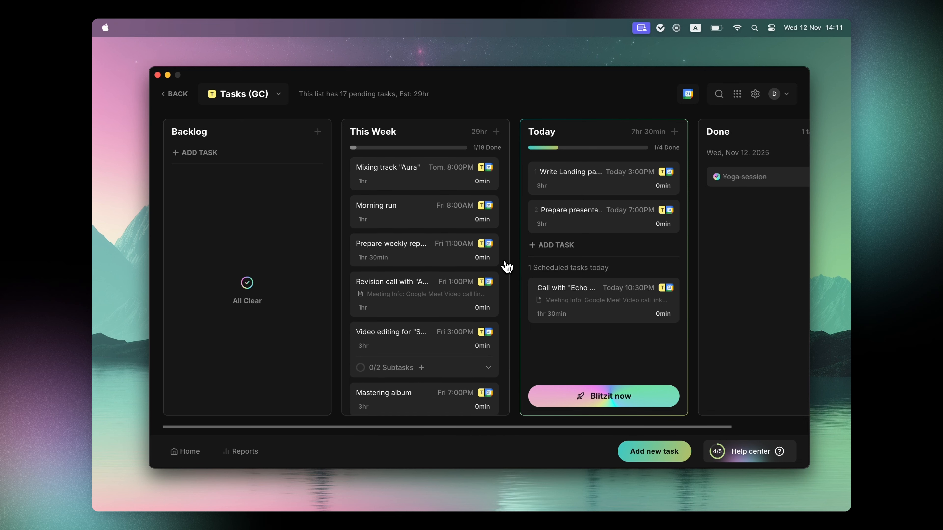
pyautogui.scroll(-1, 507, 267)
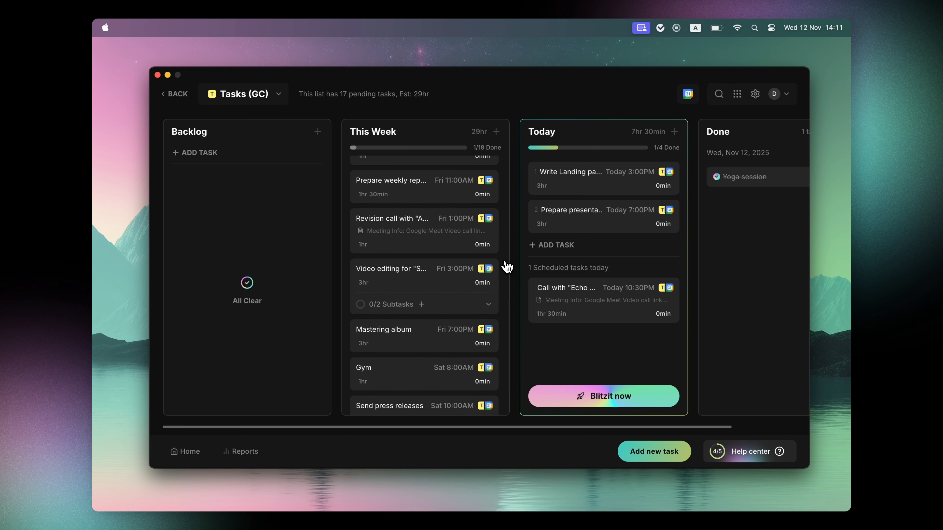
pyautogui.scroll(-2, 507, 266)
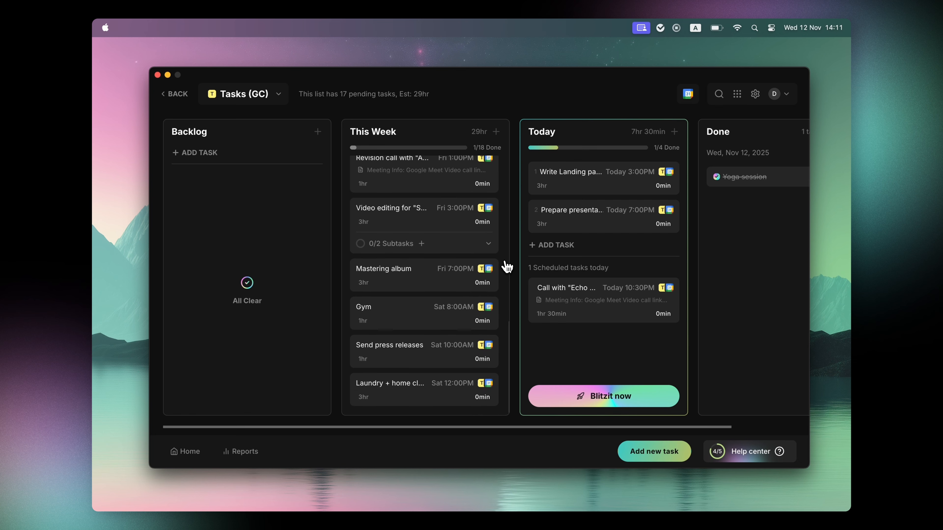
# Step: Mark the Saturday 8:00AM Gym task as done, and view the meeting note of the Aural Studio revision call
pyautogui.click(359, 303)
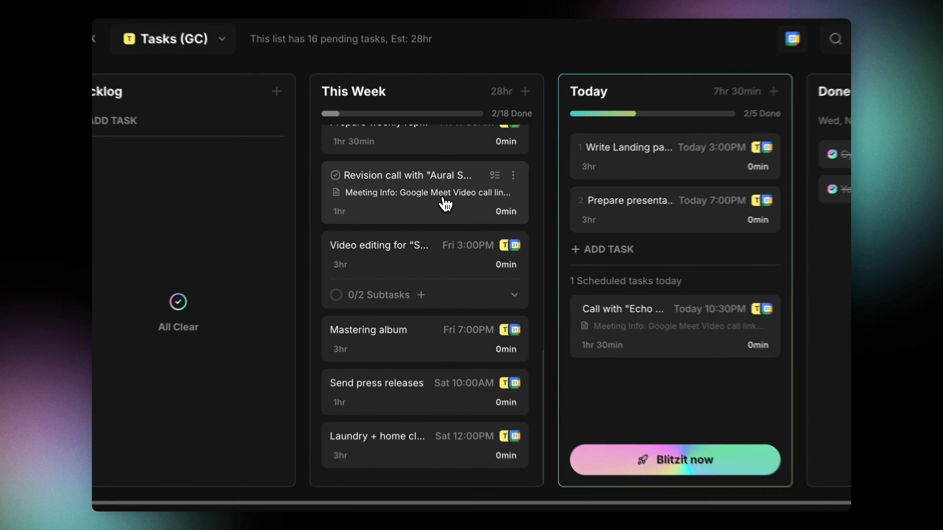
pyautogui.click(445, 204)
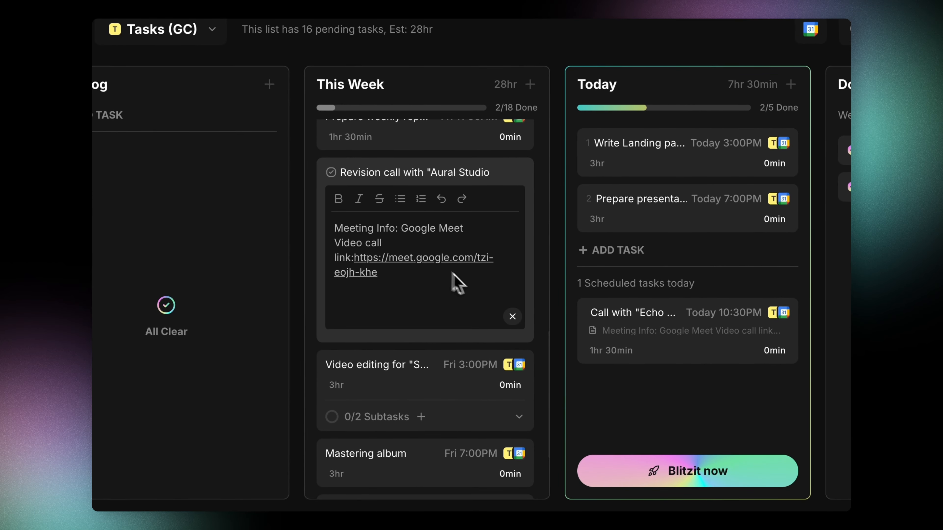
pyautogui.click(512, 317)
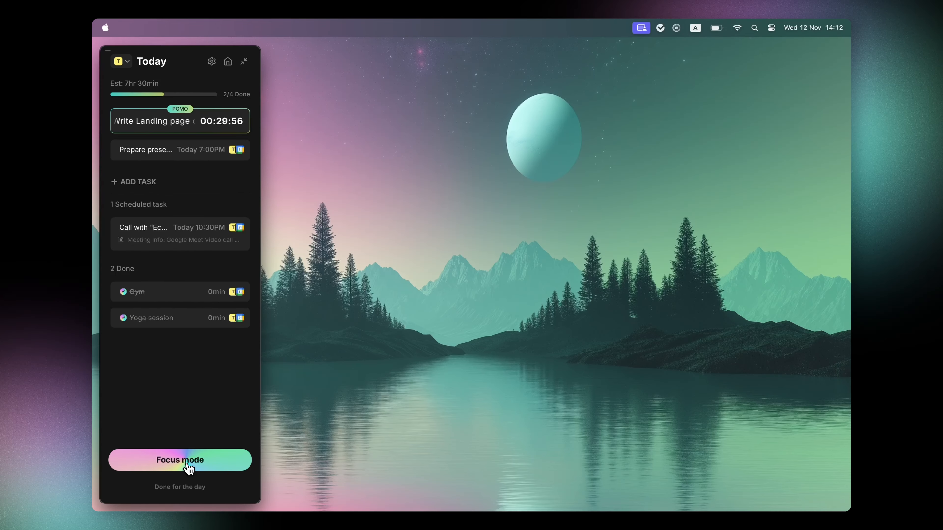
# Step: Start focus mode for the Write Landing page task, and check off the Script subtask of the Friday video editing task
pyautogui.click(185, 463)
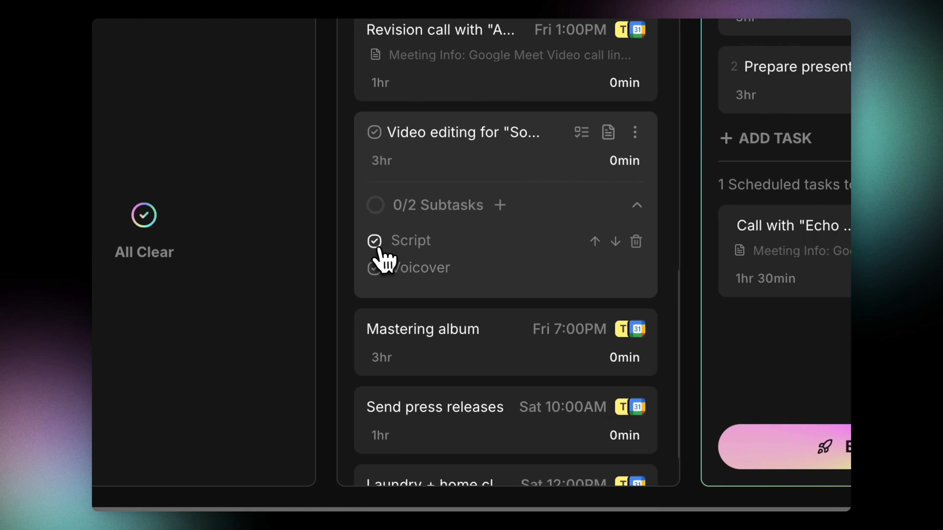
pyautogui.click(374, 240)
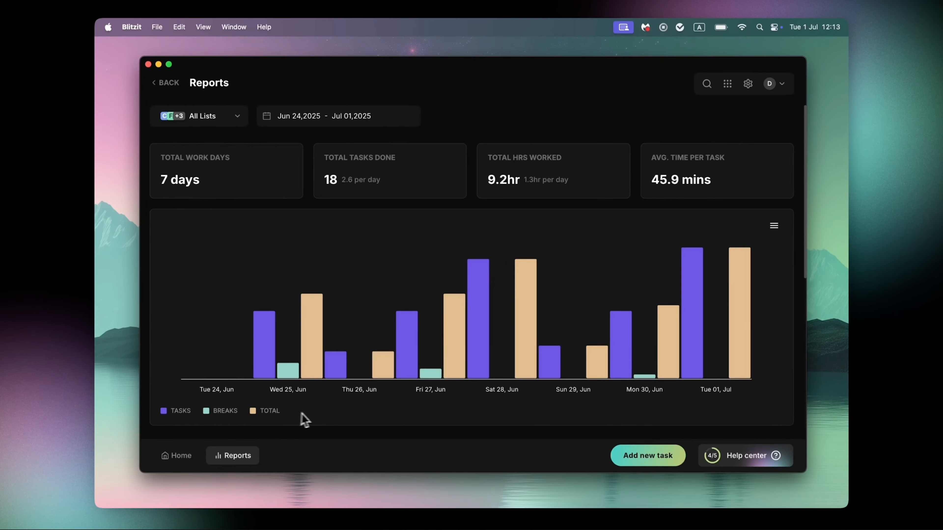
# Step: Look through the productivity report for all lists from Jun 24, 2025 to Jul 01, 2025, down to time by list and done tasks
pyautogui.scroll(-3, 316, 420)
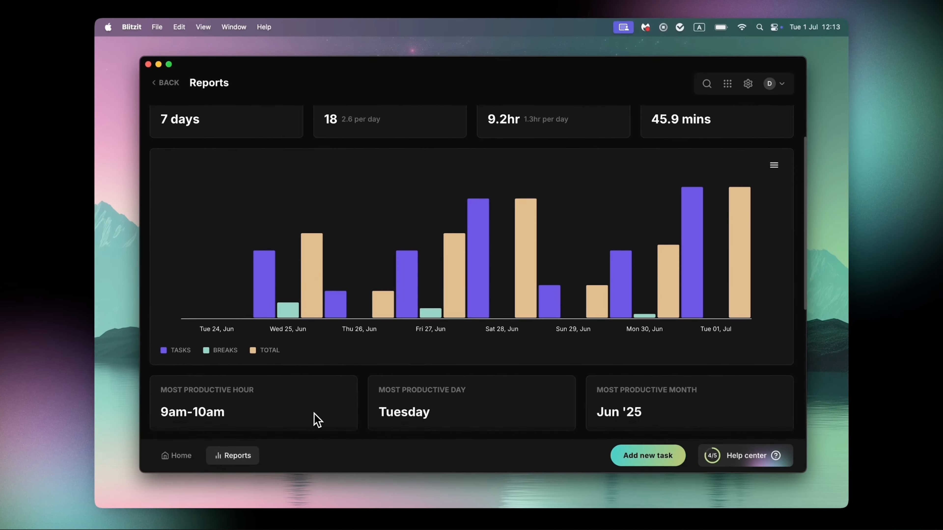
pyautogui.scroll(-5, 315, 420)
pyautogui.scroll(-5, 316, 420)
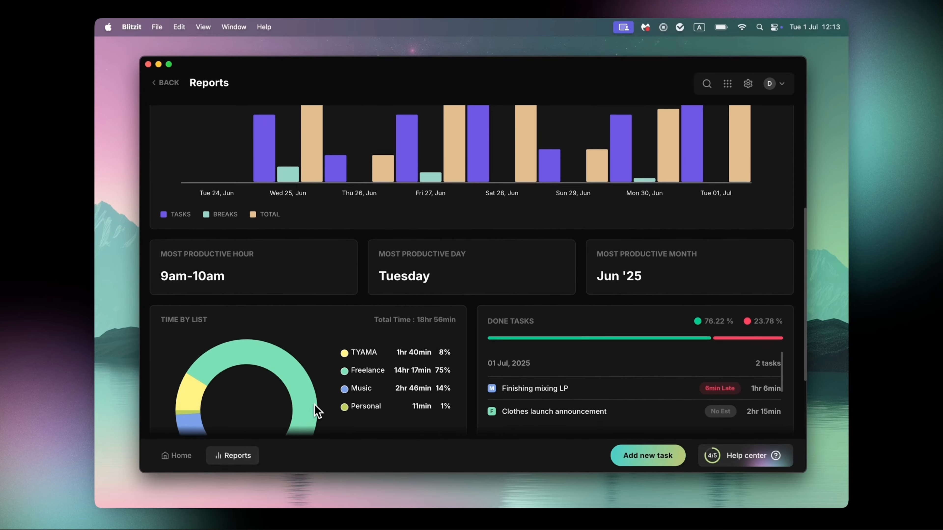